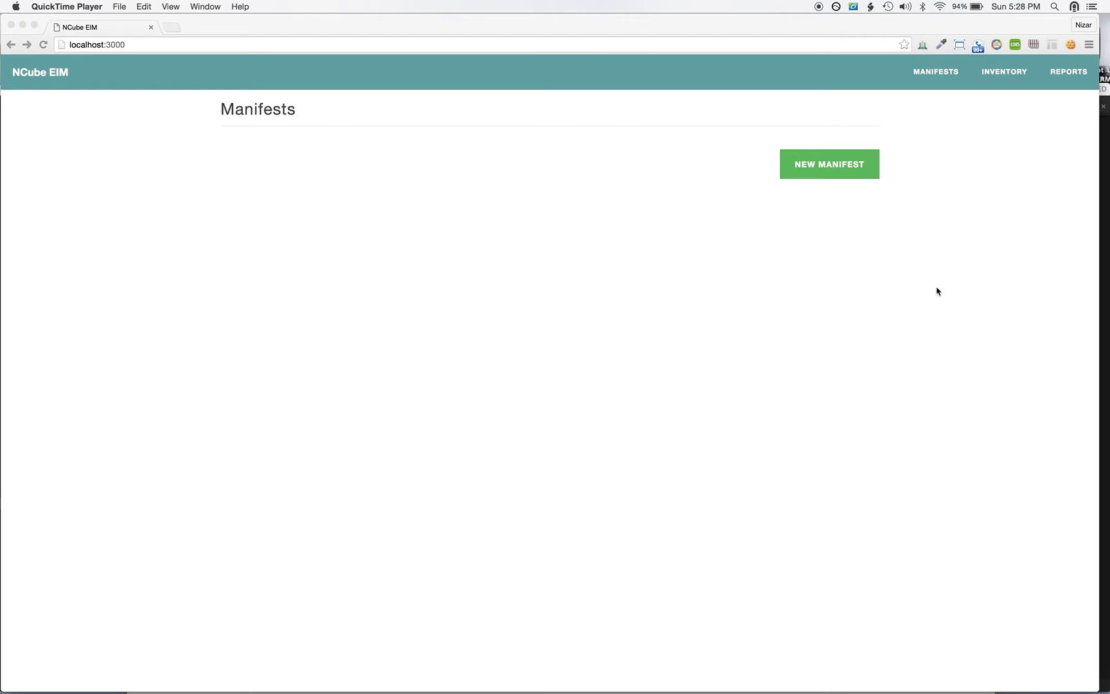
- Create and save a new manifest named IPhone 6/6 Plus with supplier Supplier 1 and enter its order number
left_click(830, 168)
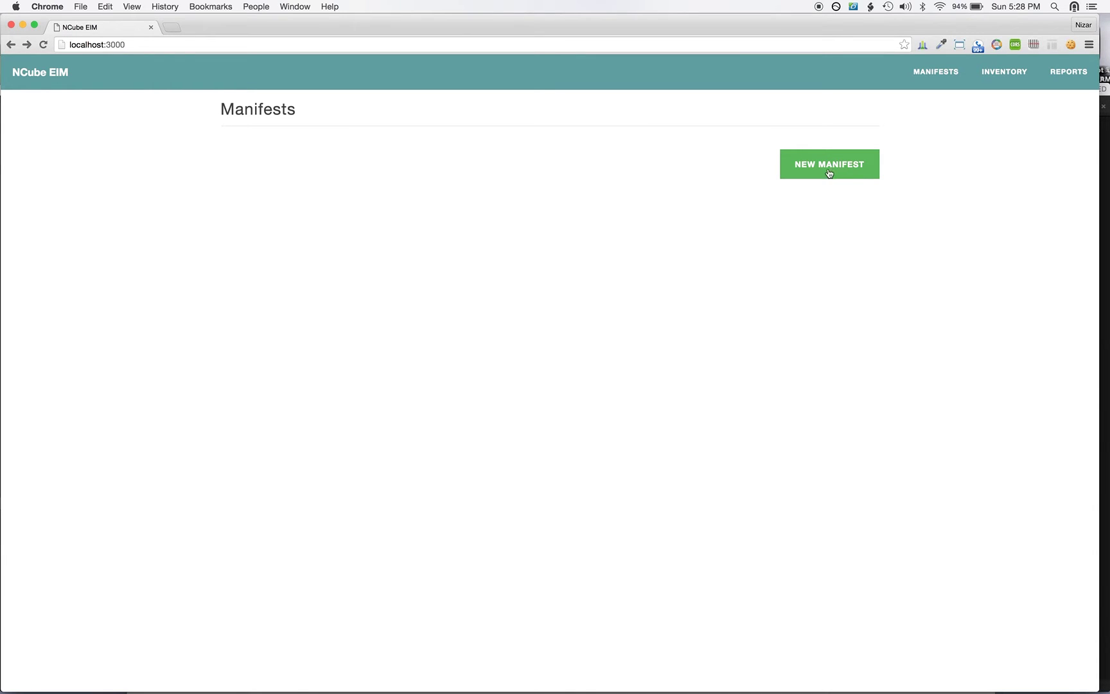
left_click(814, 175)
left_click(334, 151)
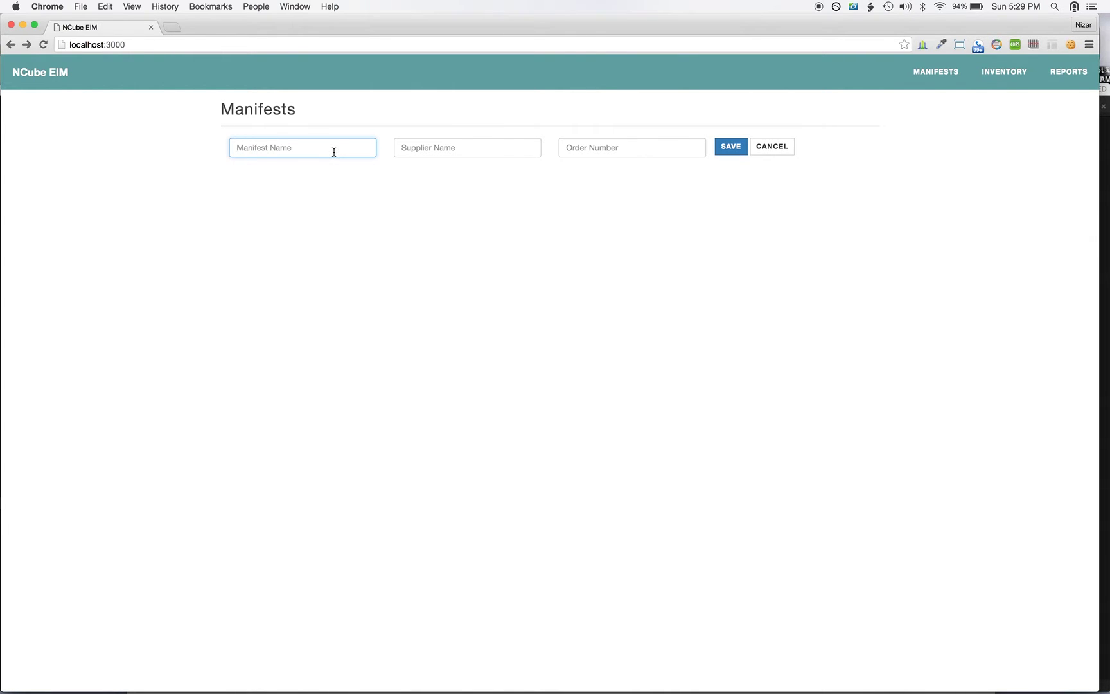
type("IPhone 6/6 Plus")
key("Tab")
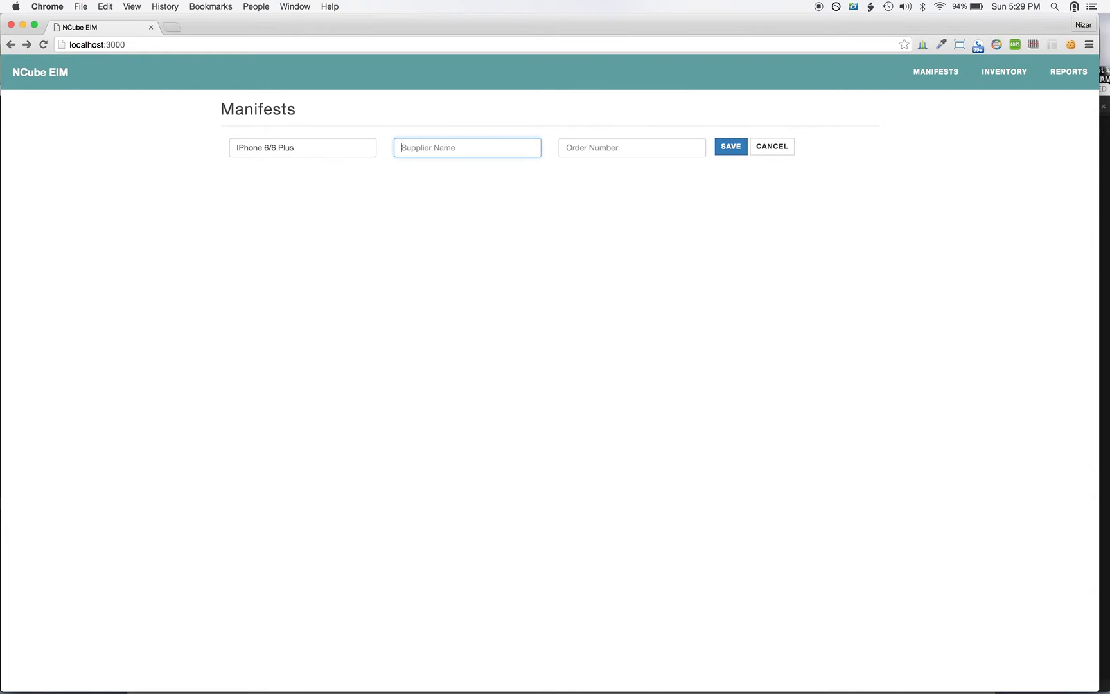
type("Supplier 1")
key("Tab")
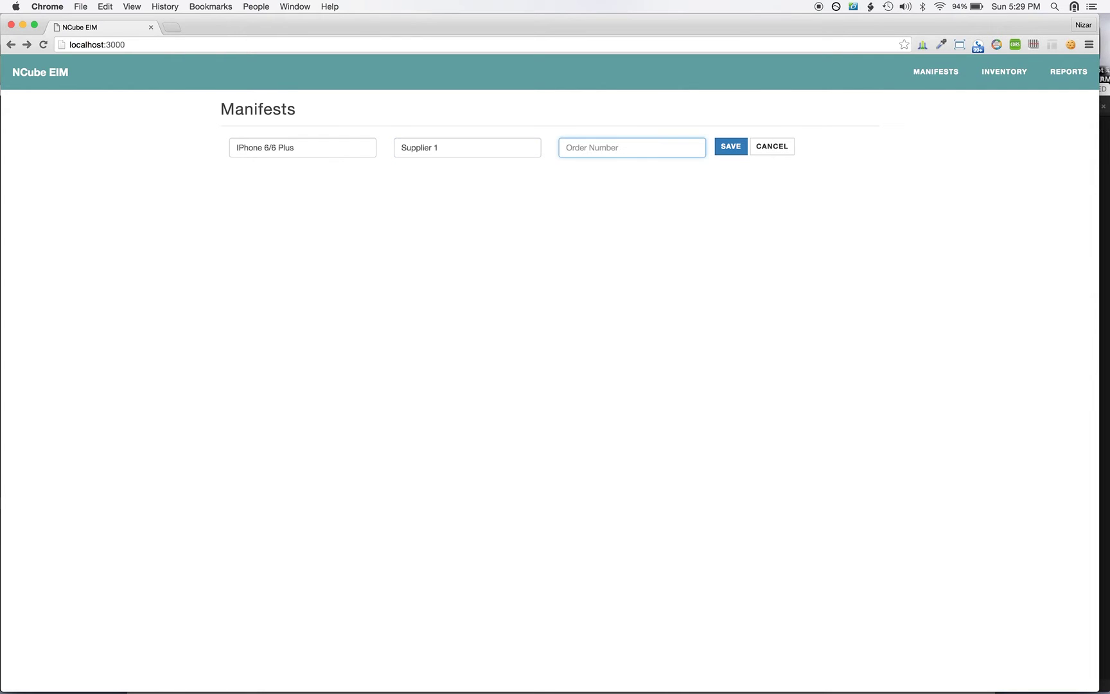
type("1203")
left_click(730, 150)
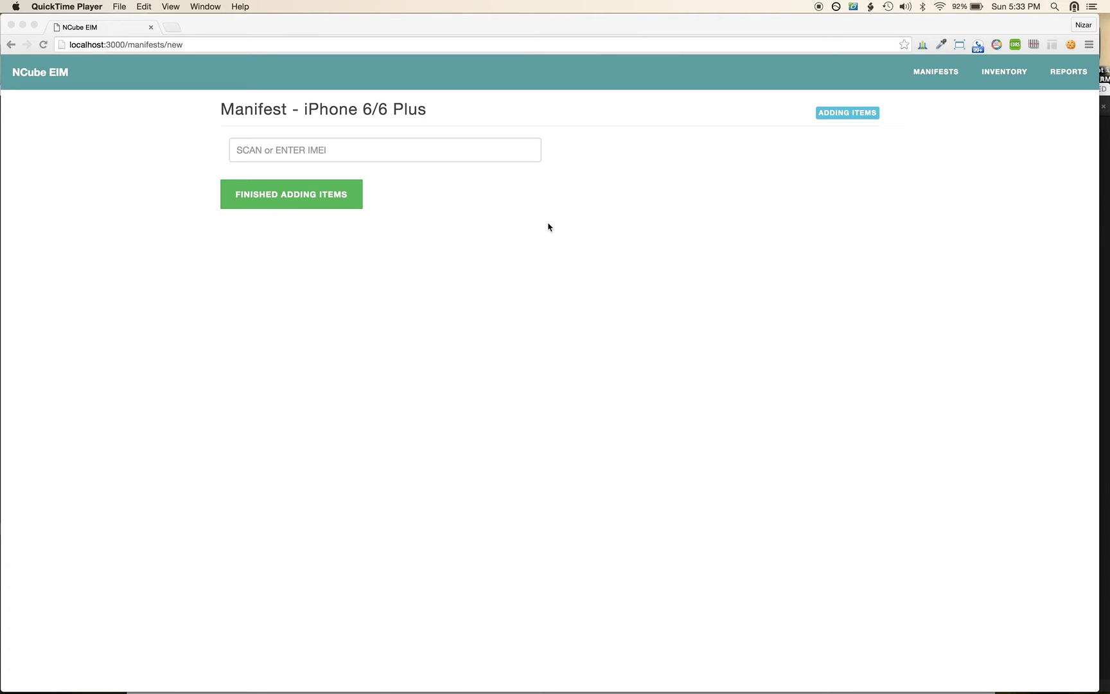
- Activate the IMEI entry field for adding items to the iPhone 6/6 Plus manifest
left_click(468, 152)
left_click(360, 152)
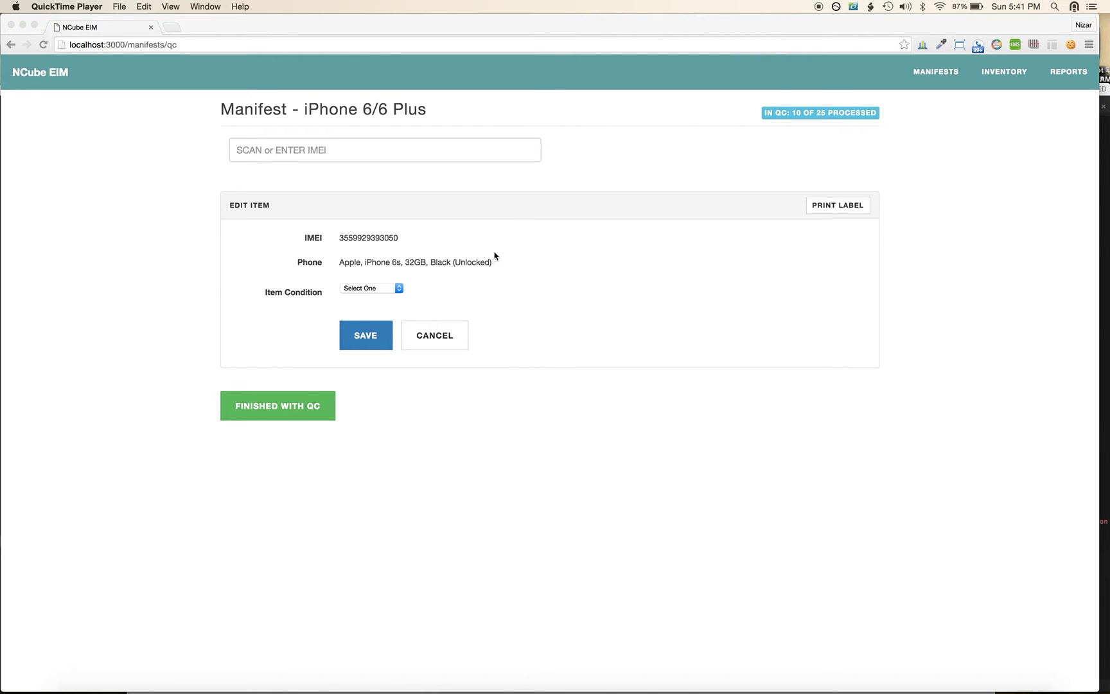
- Set the condition of the unlocked black 32GB iPhone 6s to Refurbished - A
left_click(379, 289)
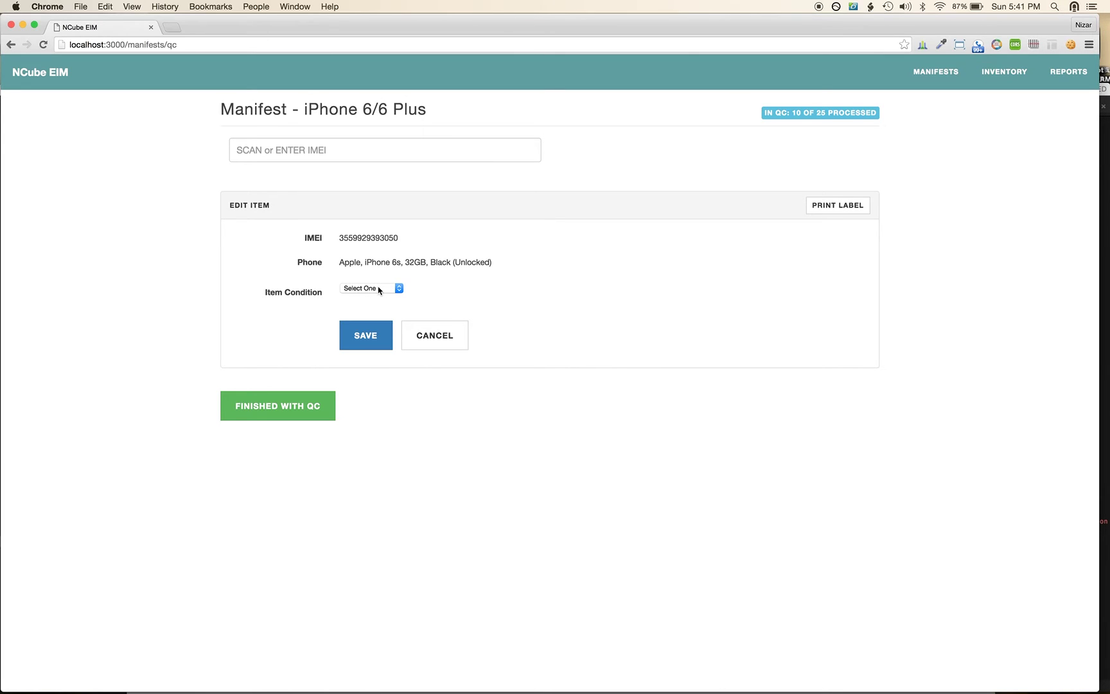
left_click(379, 290)
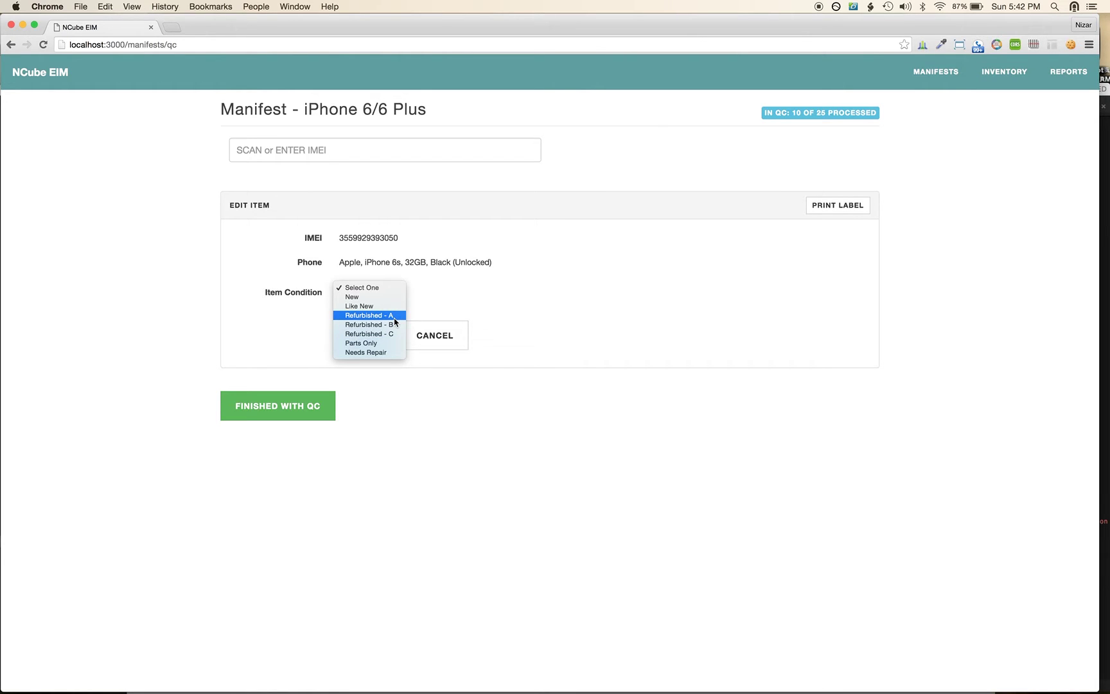
left_click(393, 316)
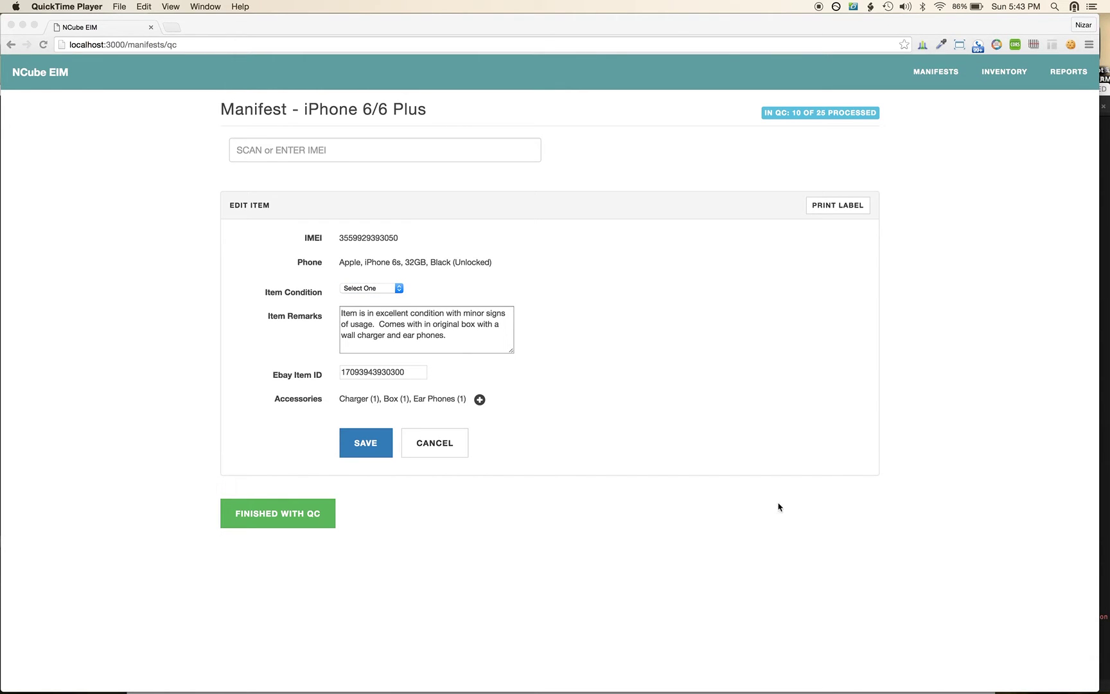
left_click(388, 289)
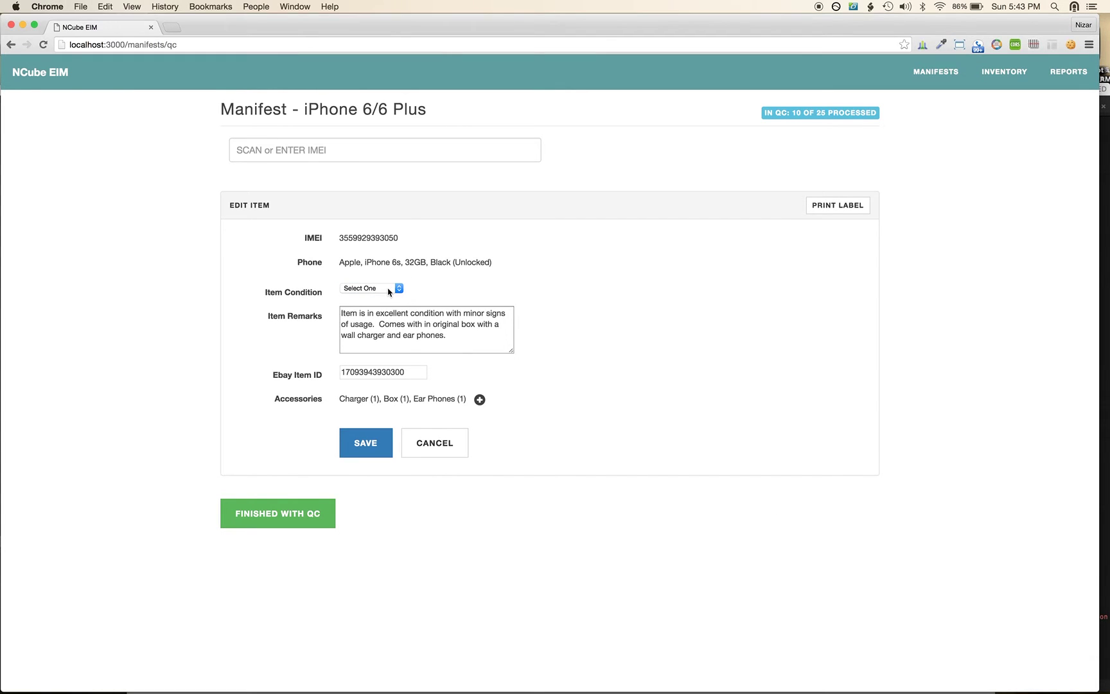
left_click(388, 289)
left_click(389, 315)
- Review the item remarks and the eBay item ID of the iPhone 6s being edited
left_click(467, 342)
left_click_drag(457, 339, 334, 310)
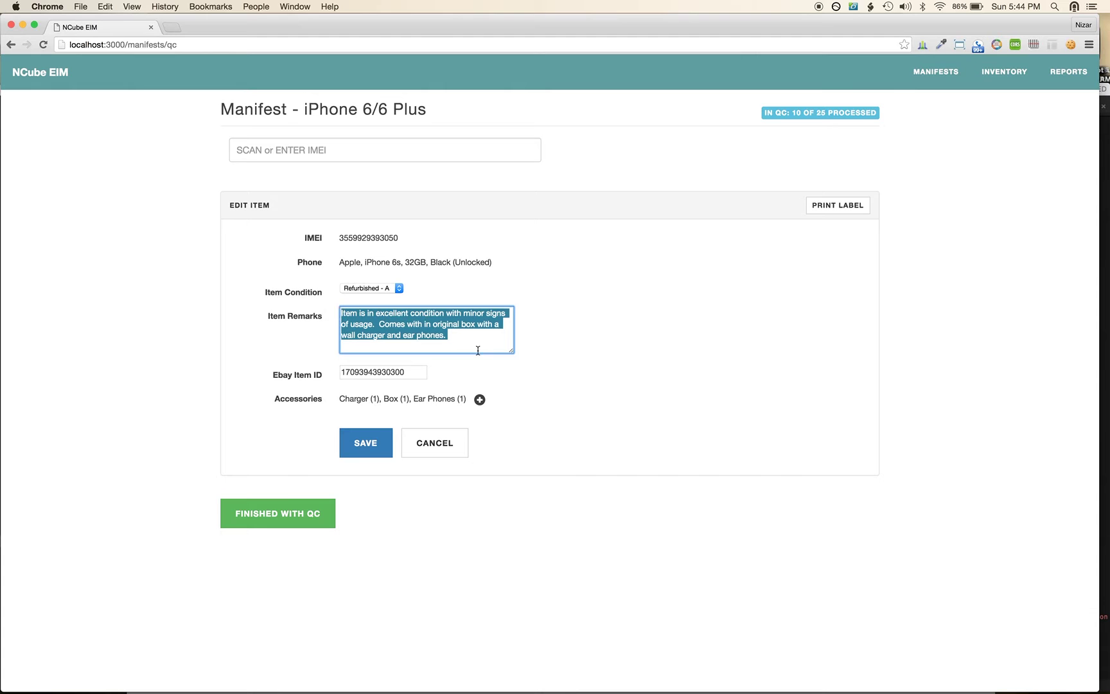
left_click(476, 349)
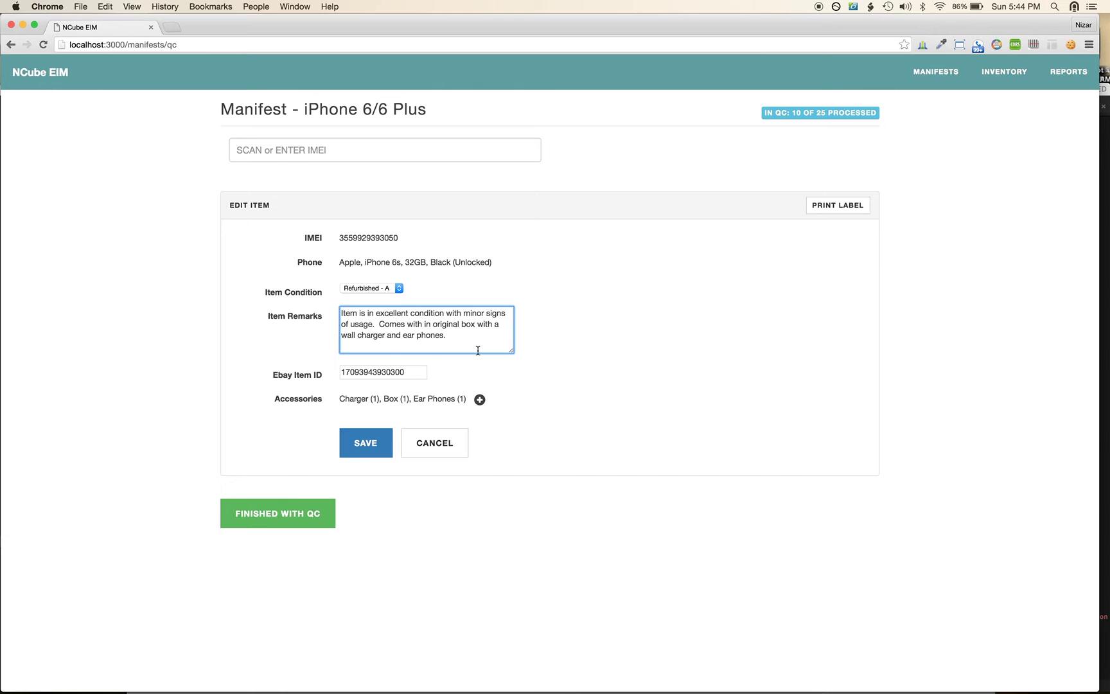
left_click(416, 374)
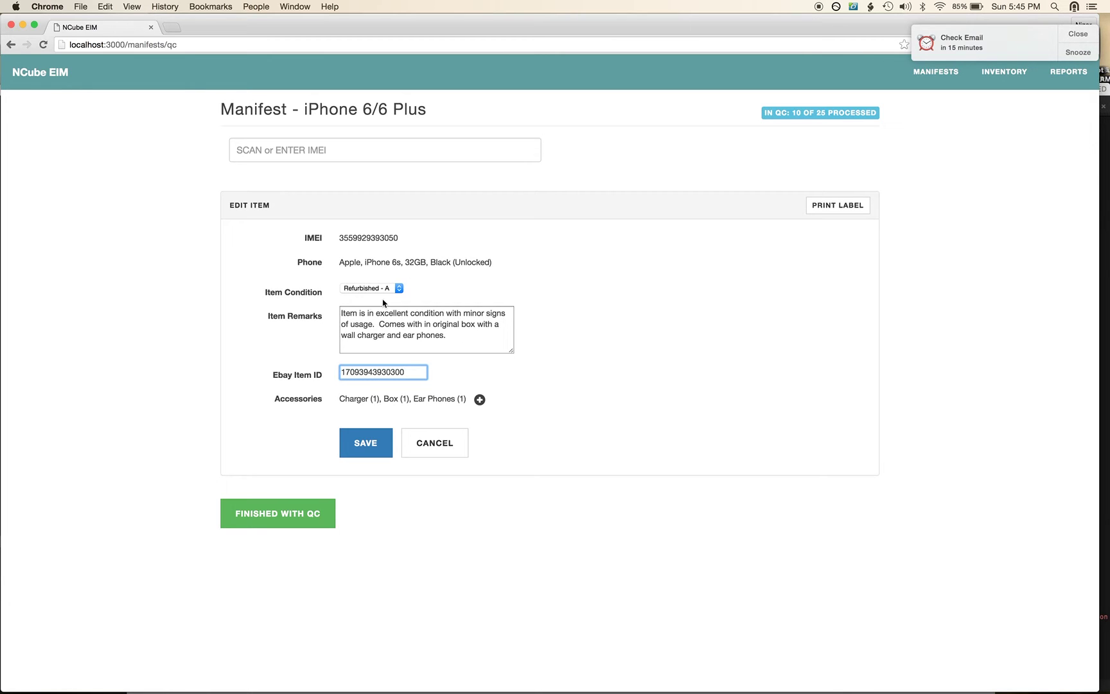
left_click_drag(444, 340, 351, 314)
double_click(380, 371)
left_click(597, 396)
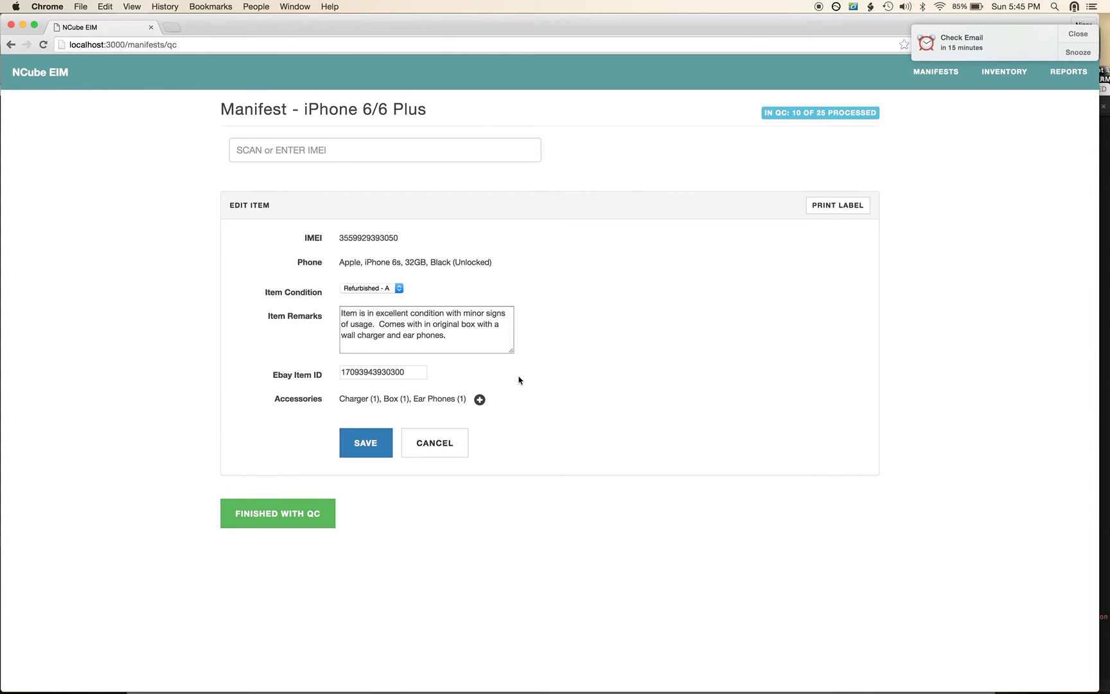
- Finish quality control for the iPhone 6/6 Plus manifest
left_click(442, 147)
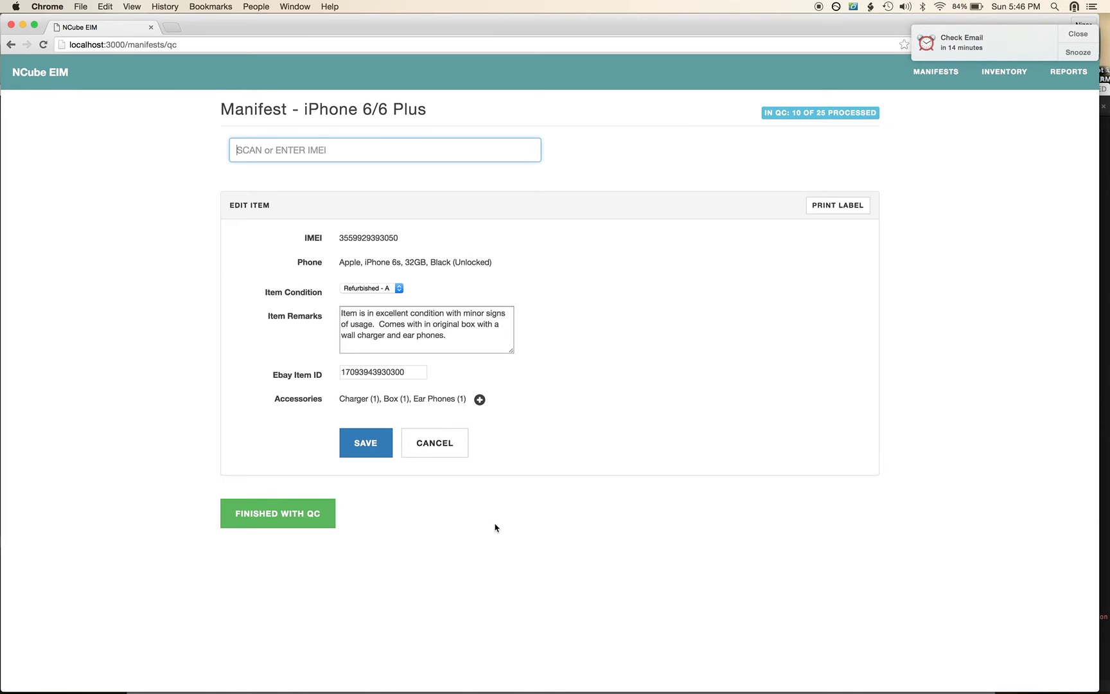
left_click(261, 518)
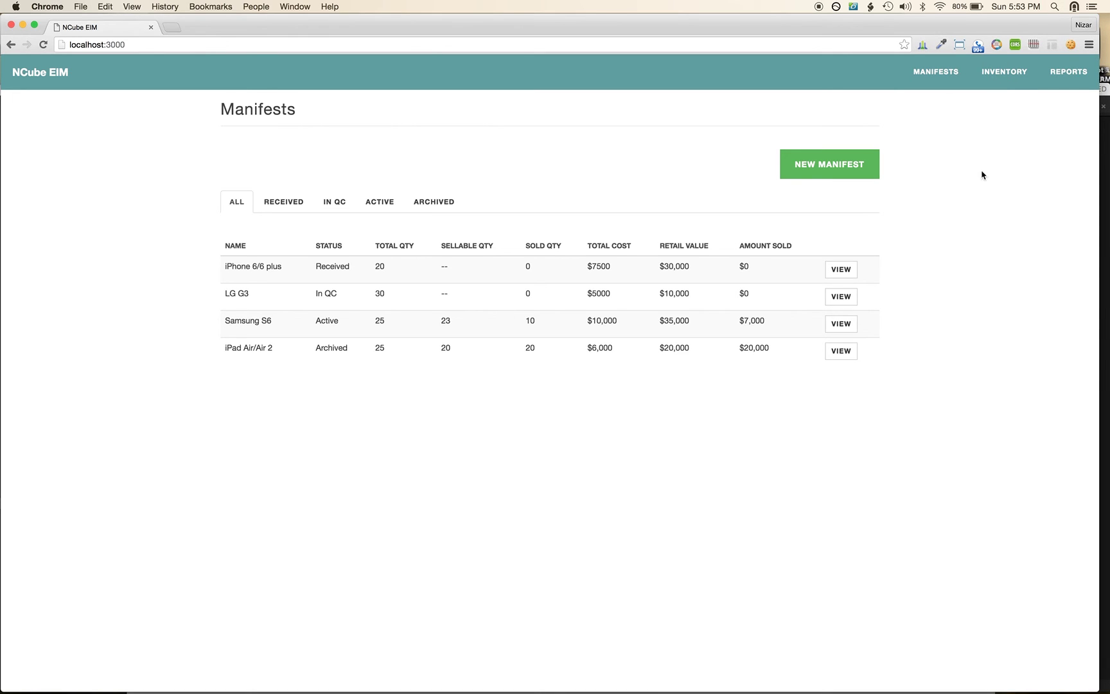
- Open the inventory and examine the eBay item ID, current quantity and accessories of the Apple iPhone 6 entry
left_click(997, 73)
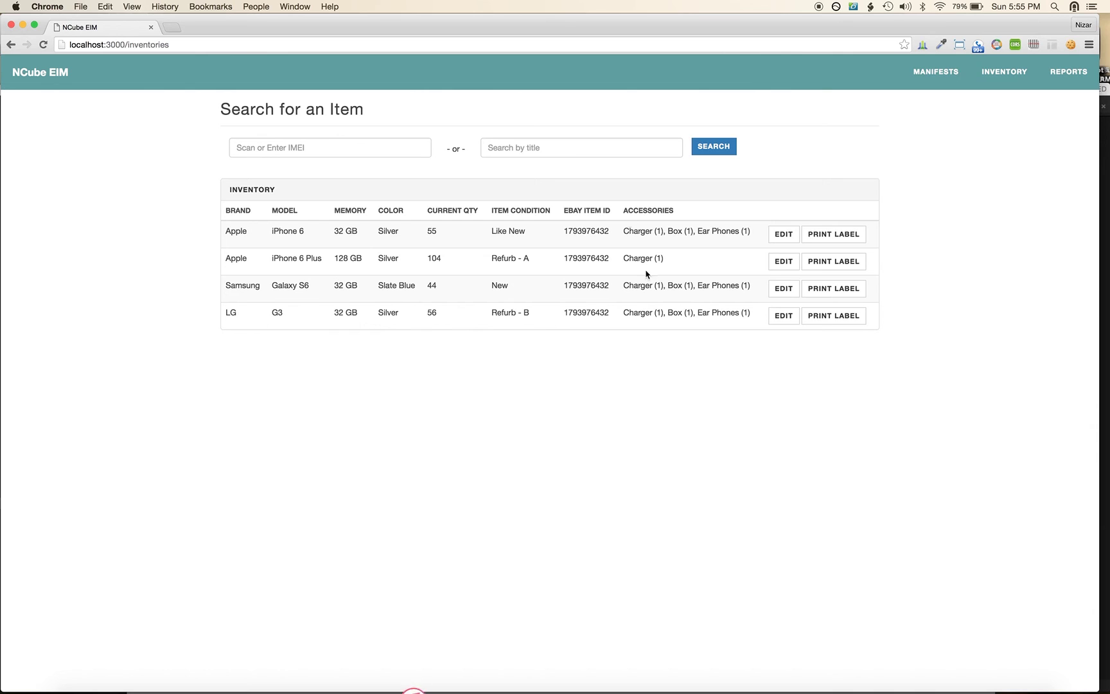
left_click(587, 235)
double_click(587, 236)
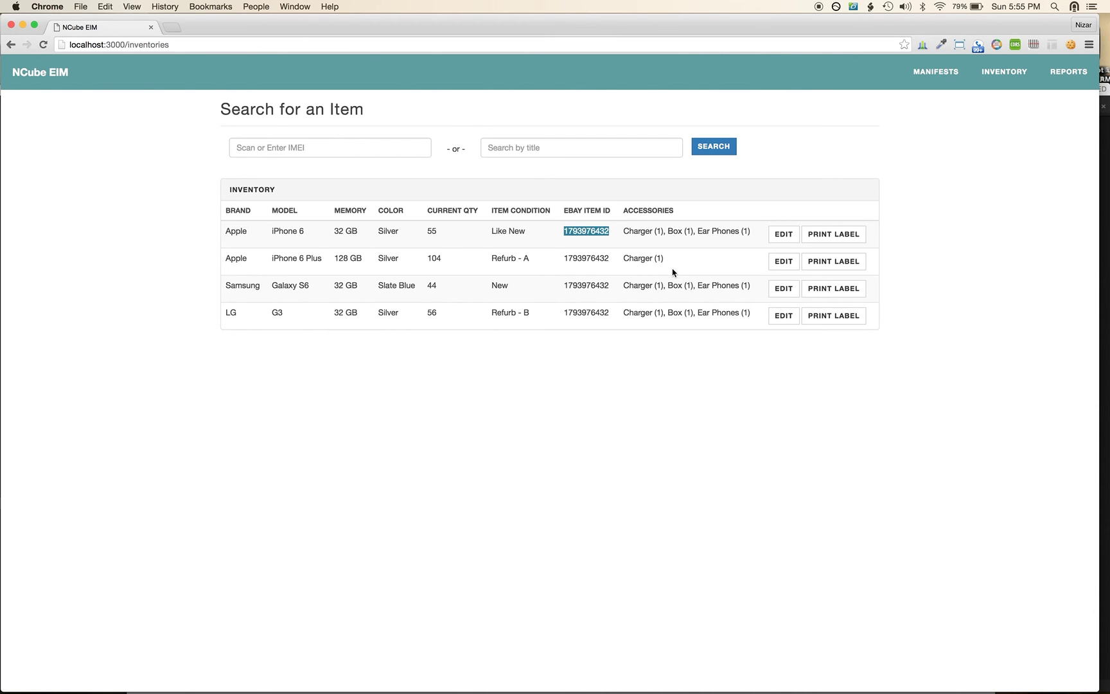
left_click(615, 254)
double_click(430, 230)
left_click_drag(625, 230, 664, 230)
left_click(459, 185)
- Try entering "iphone" as the inventory title search term, and clear the field
left_click(358, 147)
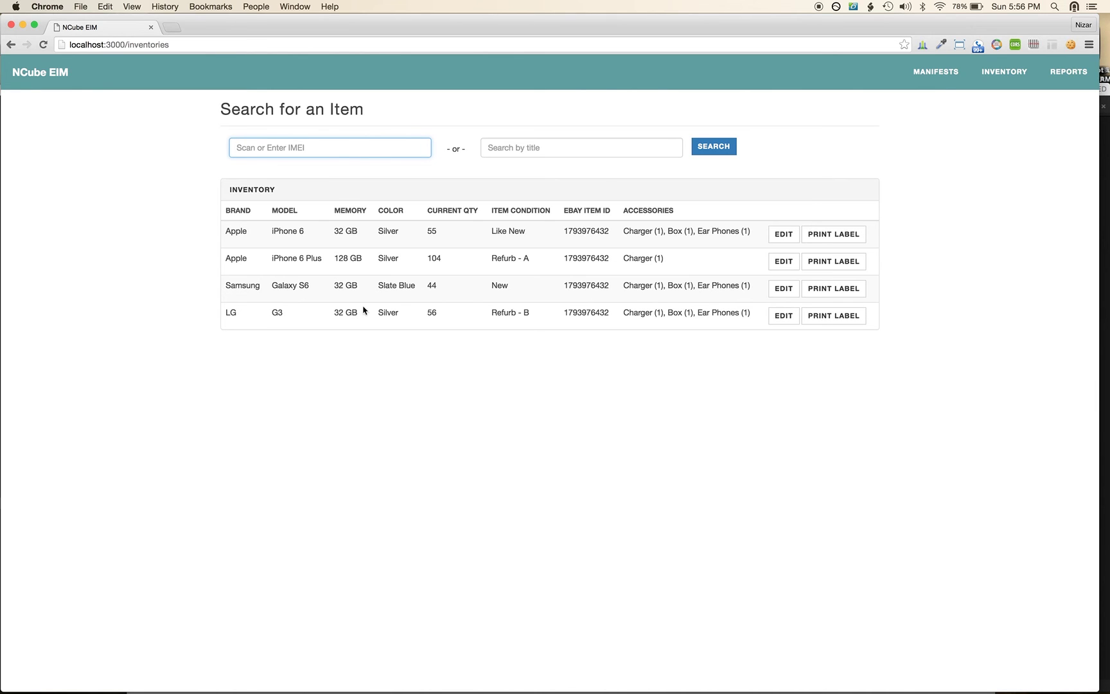
left_click(578, 152)
type("iphone")
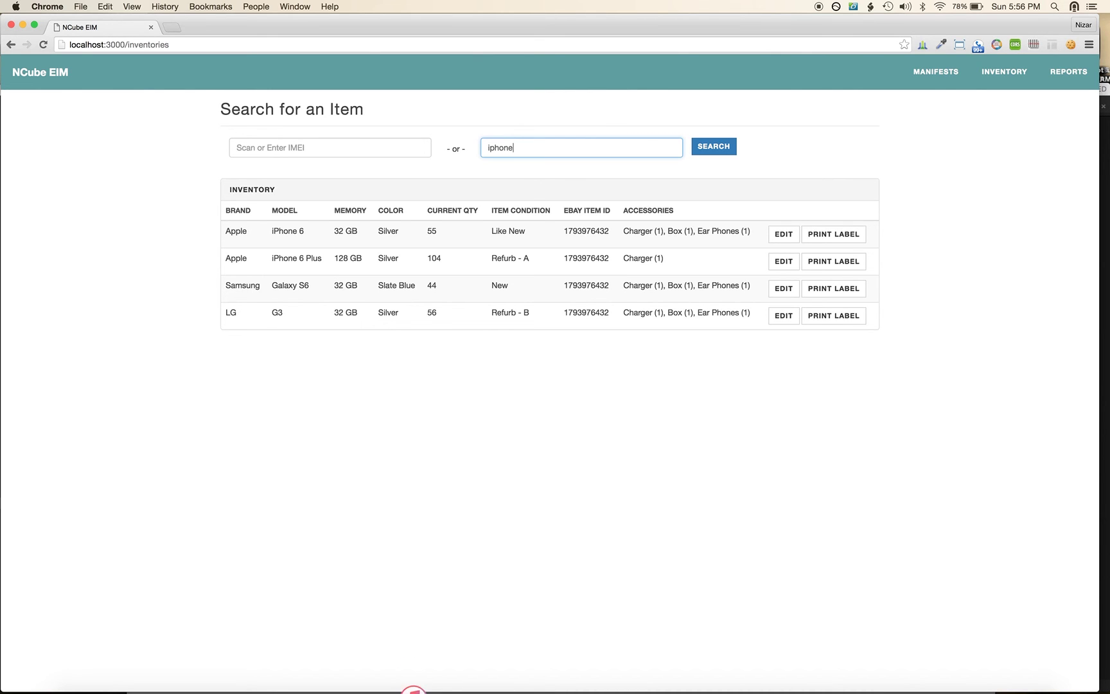
key("BackSpace")
key("BackSpace")
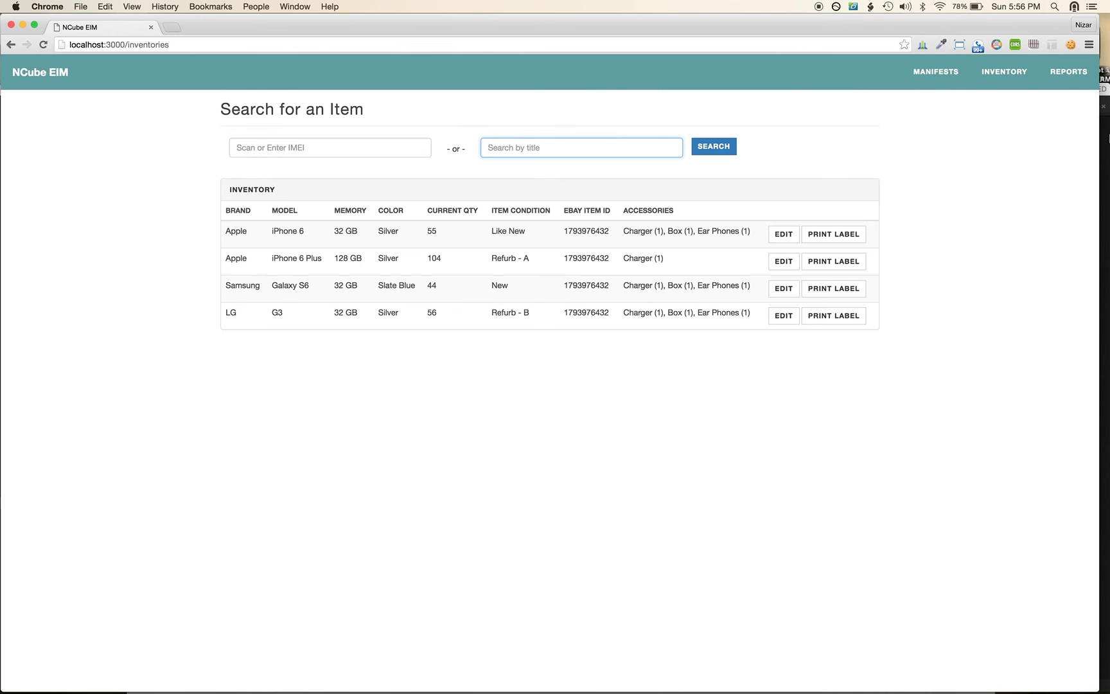
- Look through the reports, manifests and inventory pages, and return to the manifests overview
left_click(1070, 79)
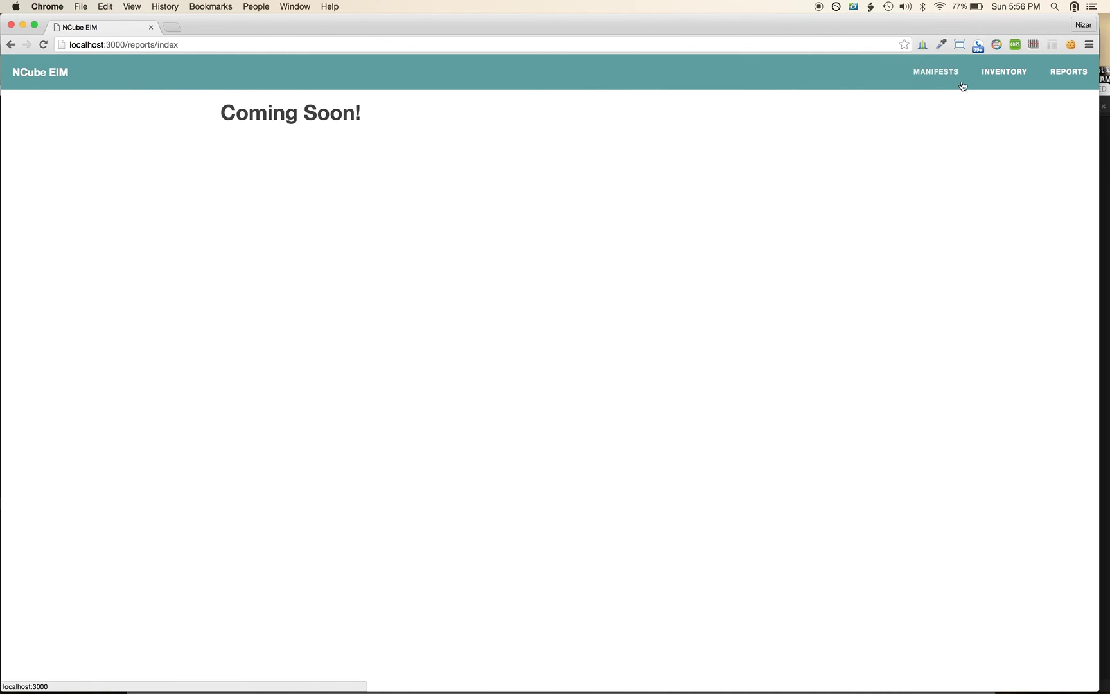
left_click_drag(1034, 75, 954, 136)
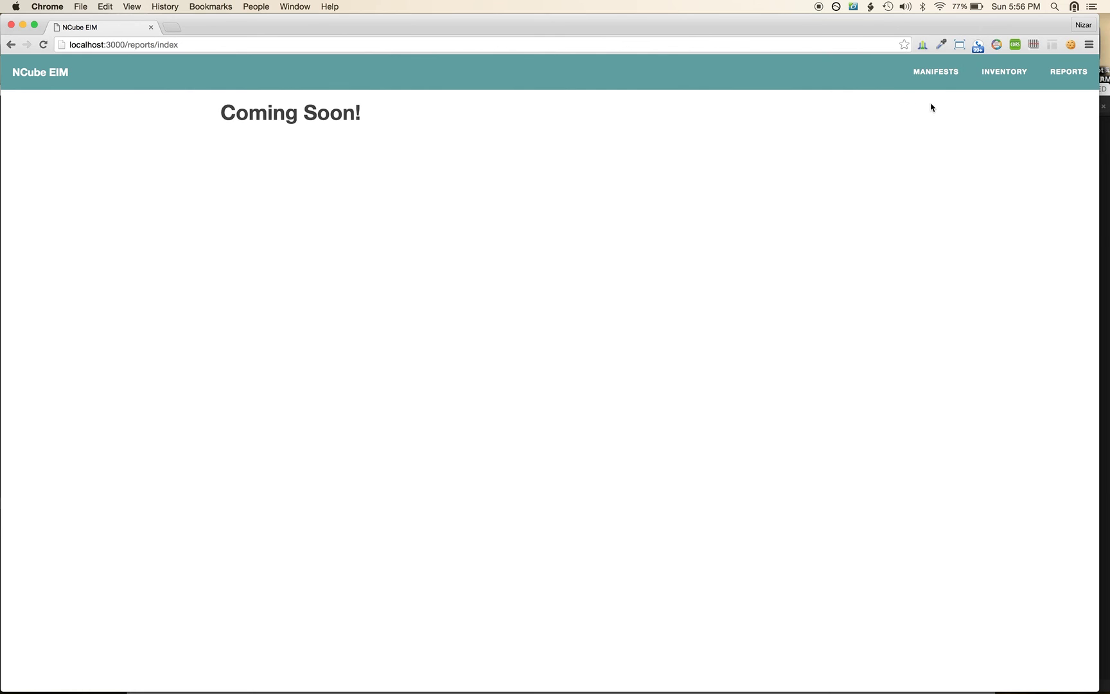
left_click(932, 75)
left_click(1024, 74)
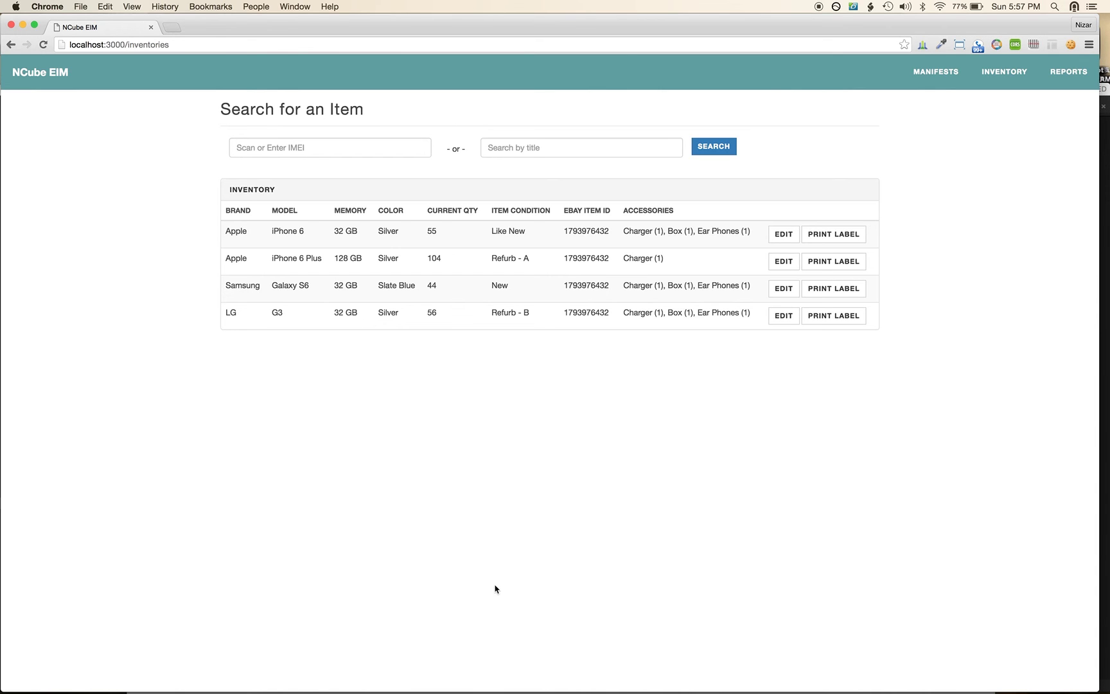
left_click(61, 73)
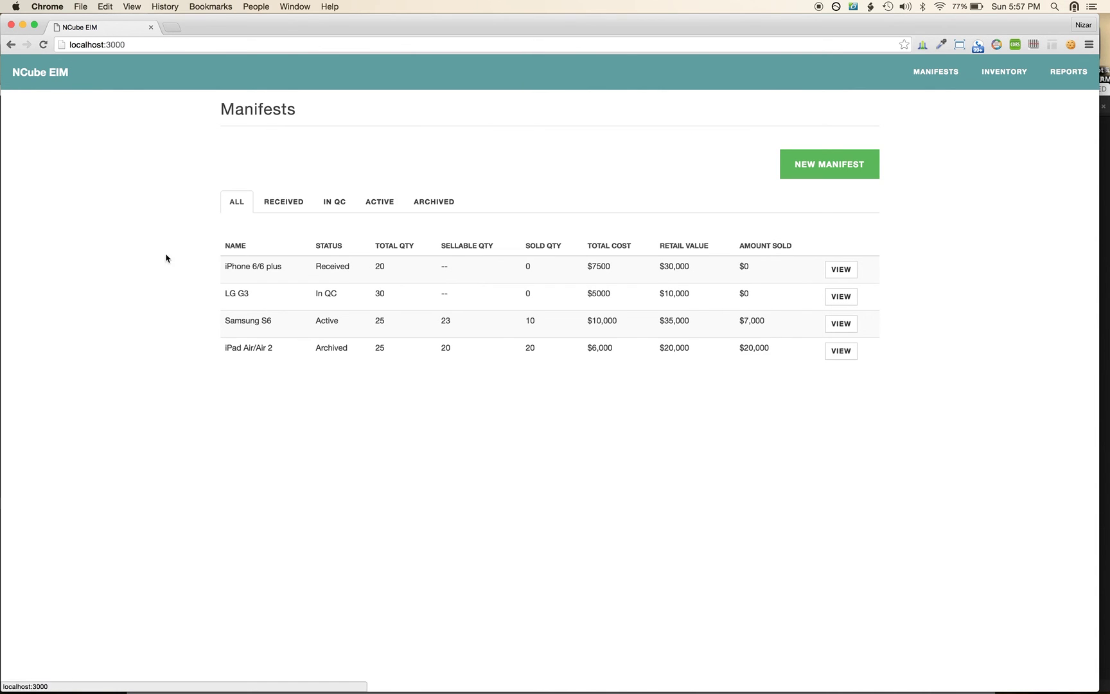